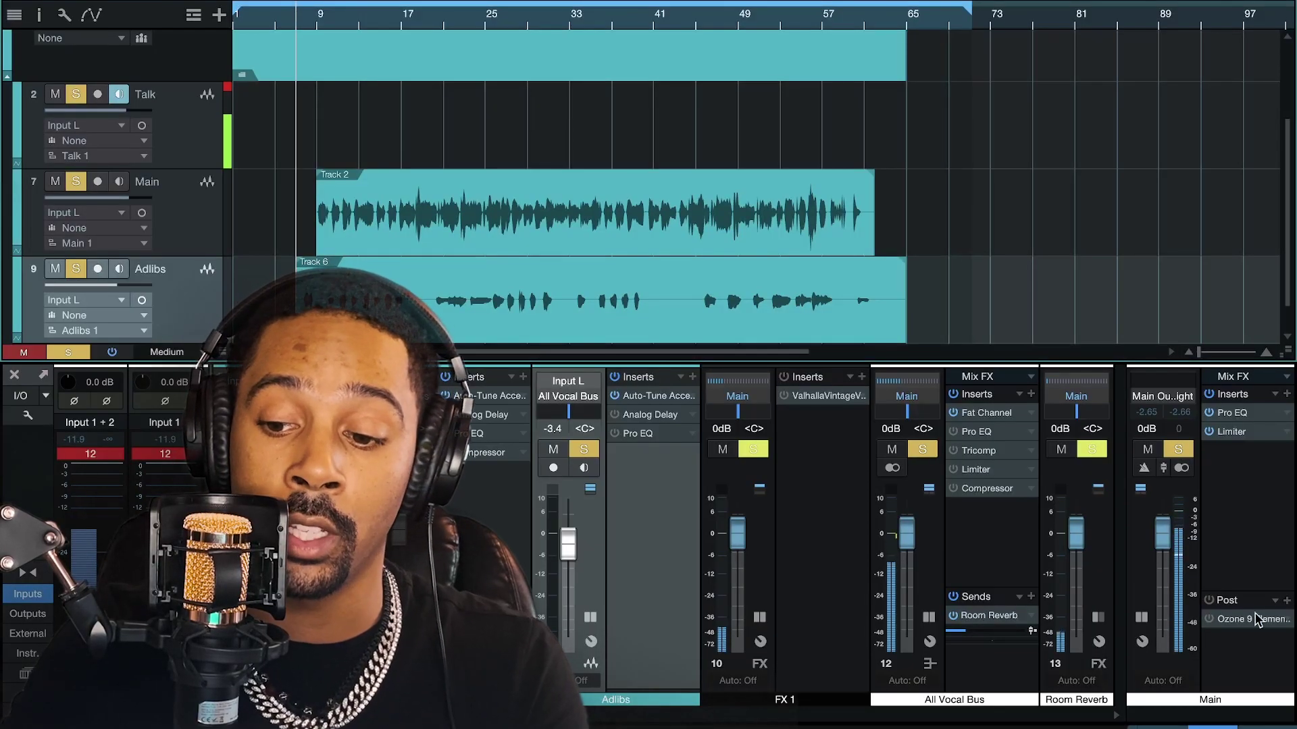
Step: After checking the main Ozone 9 Elements, enable Pro EQ, Tricomp and Limiter, then open Fat Channel XT
{"action": "left_click", "coordinate": [1254, 620]}
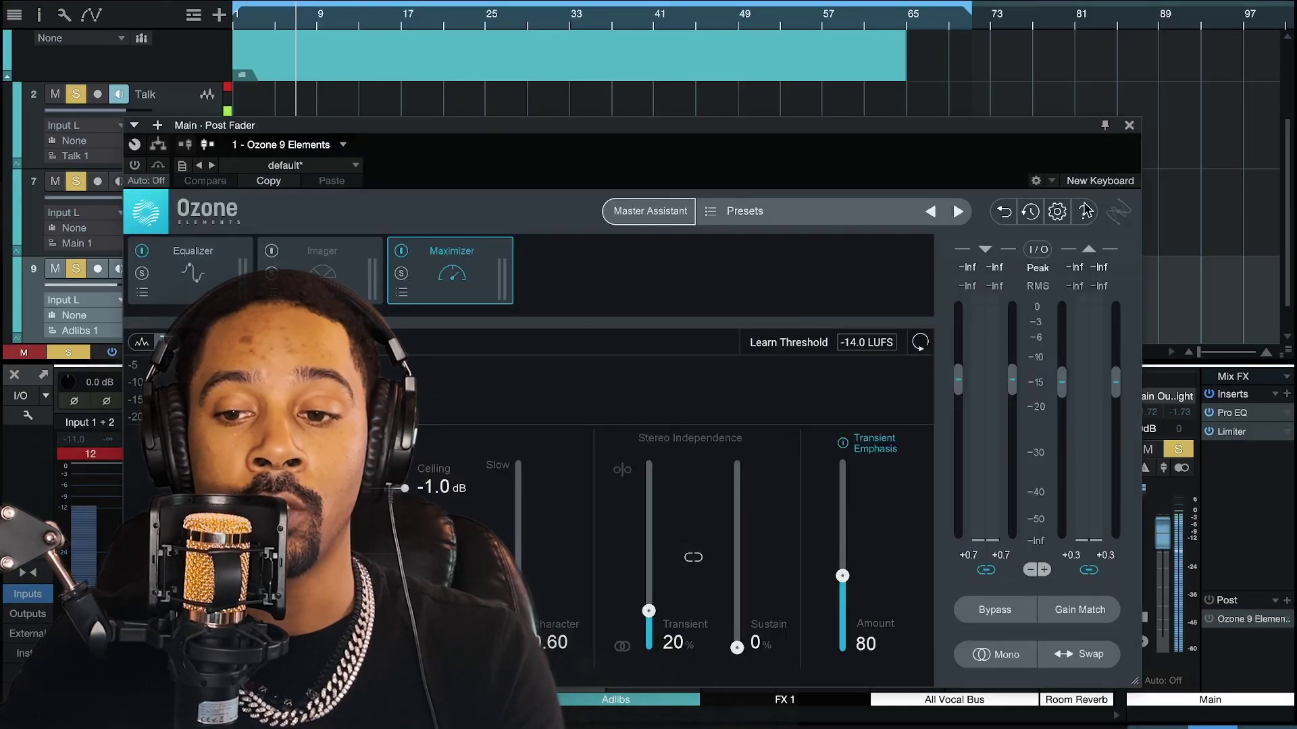
{"action": "left_click", "coordinate": [1129, 126]}
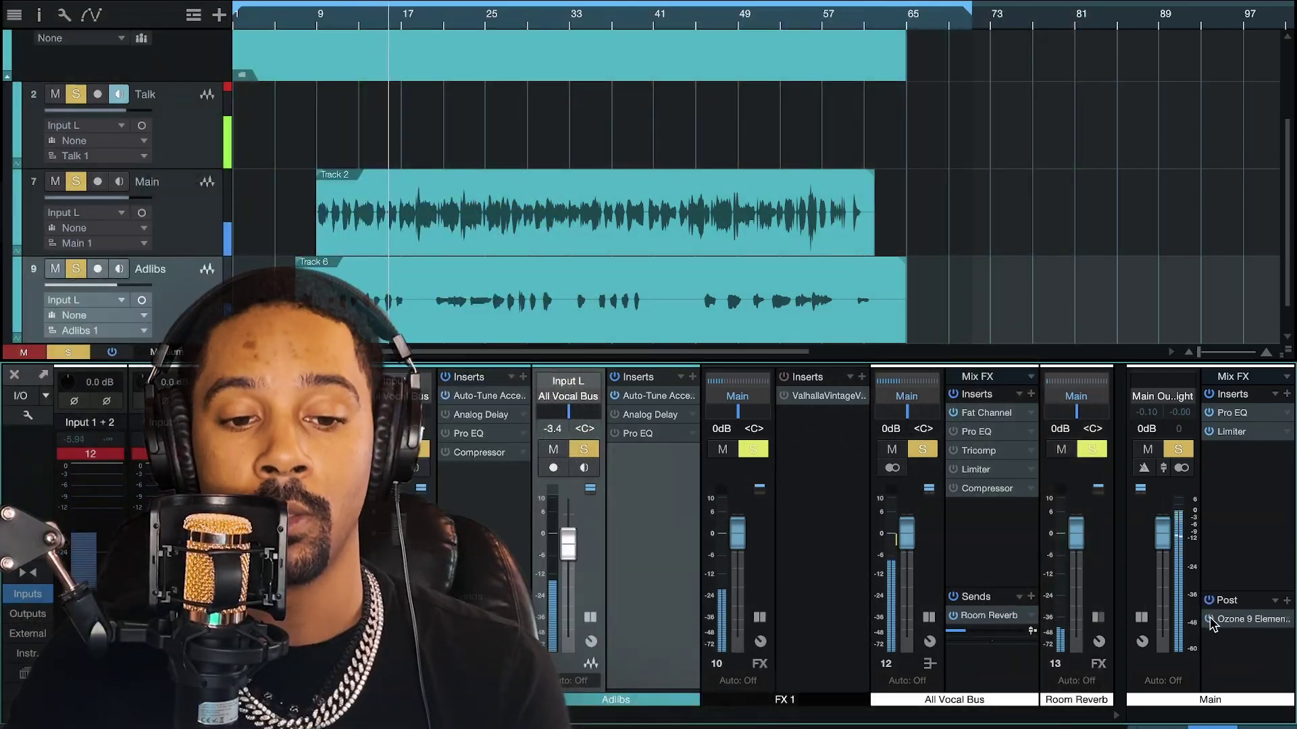
{"action": "left_click", "coordinate": [953, 432]}
{"action": "left_click", "coordinate": [953, 451]}
{"action": "left_click", "coordinate": [953, 469]}
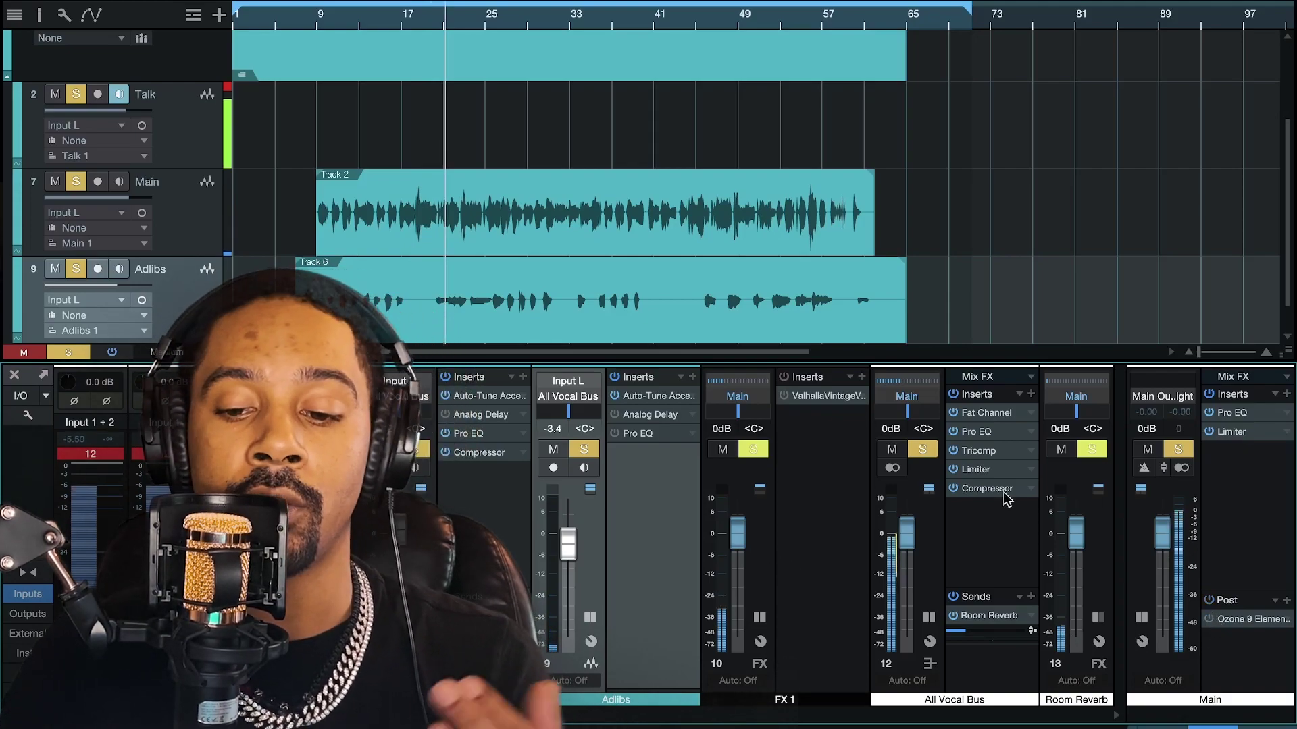
{"action": "left_click", "coordinate": [989, 420]}
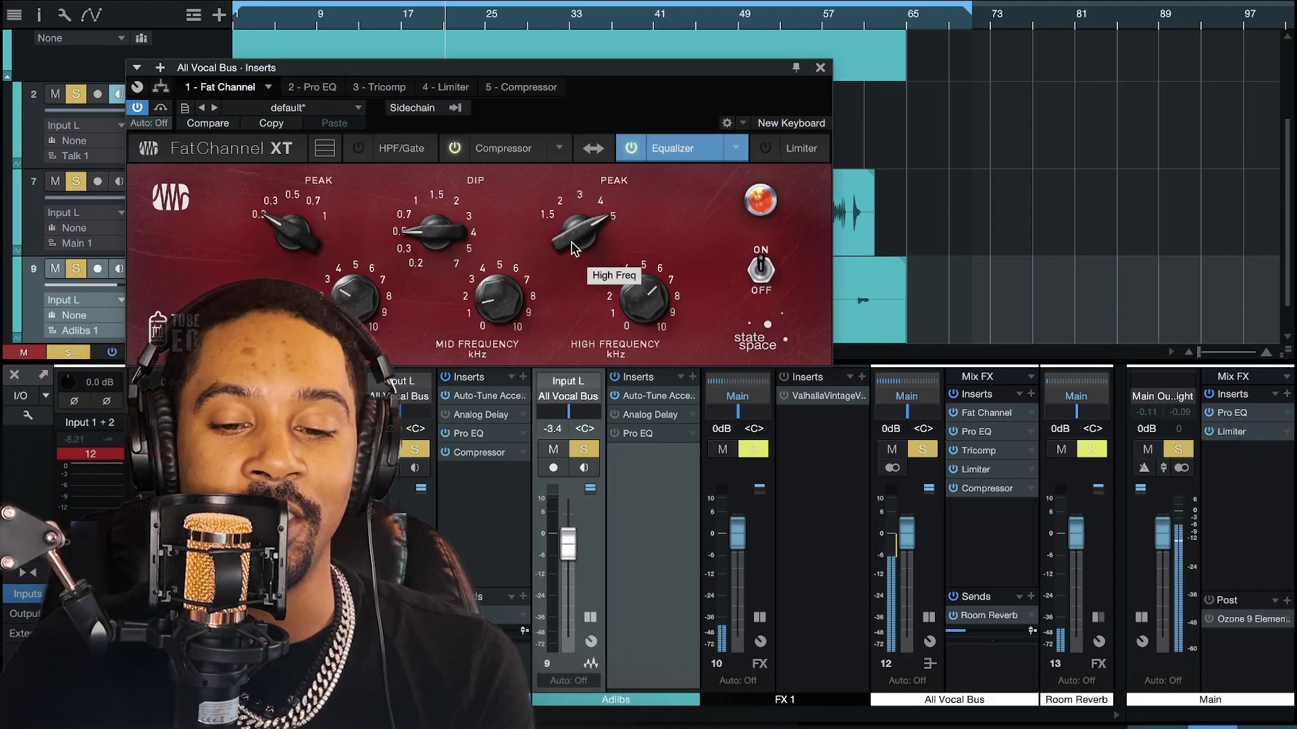
Step: Browse the Fat Channel EQ models, then show the compressor model list
{"action": "left_click", "coordinate": [736, 148]}
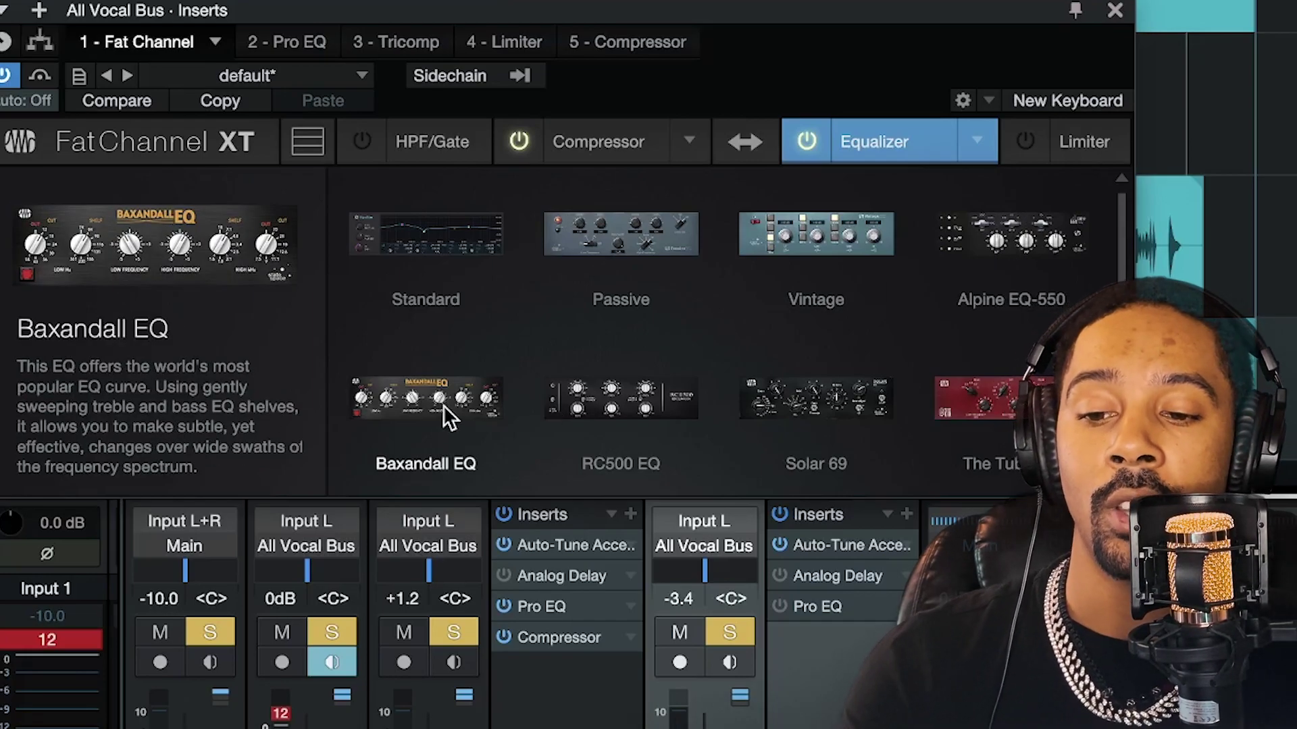
{"action": "scroll", "coordinate": [647, 412], "scroll_direction": "down", "scroll_amount": 2}
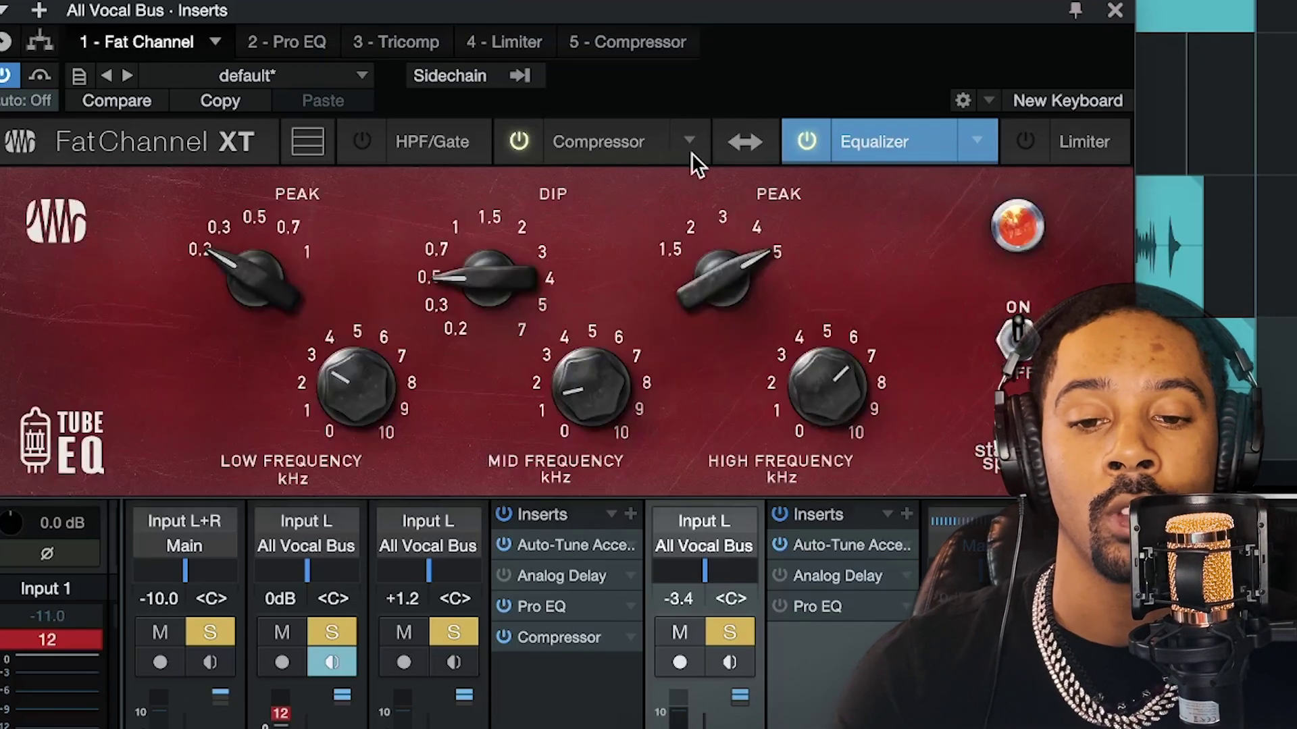
{"action": "left_click", "coordinate": [691, 151]}
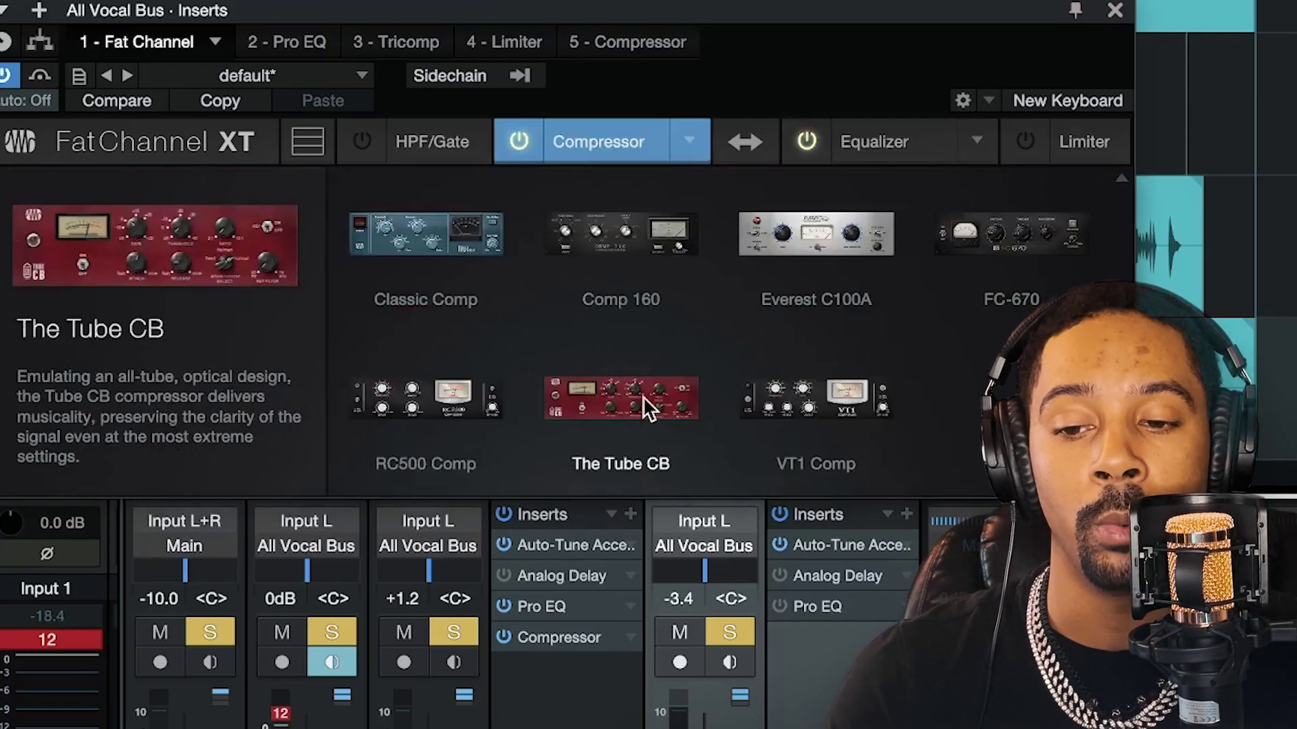
Step: Choose The Tube CB compressor model, compare the alternatives and the Tube EQ, then return to its controls
{"action": "left_click", "coordinate": [814, 237]}
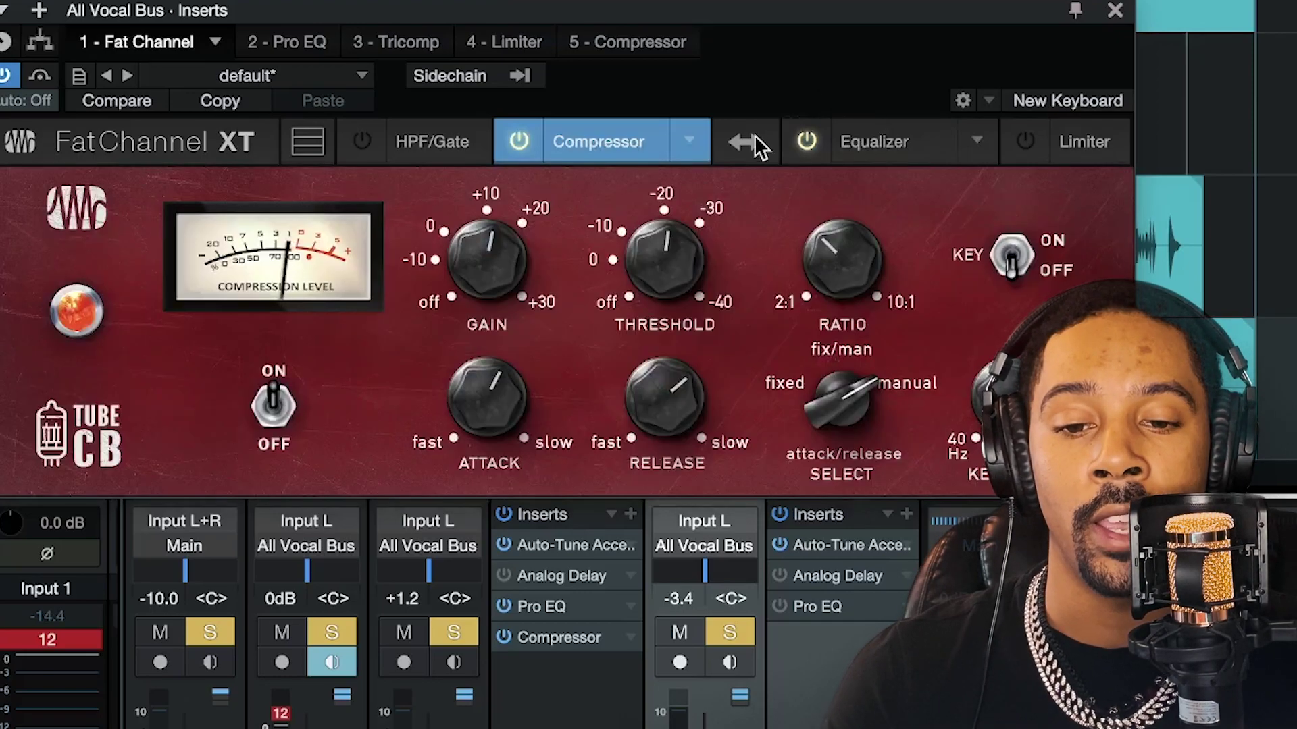
{"action": "left_click", "coordinate": [686, 140]}
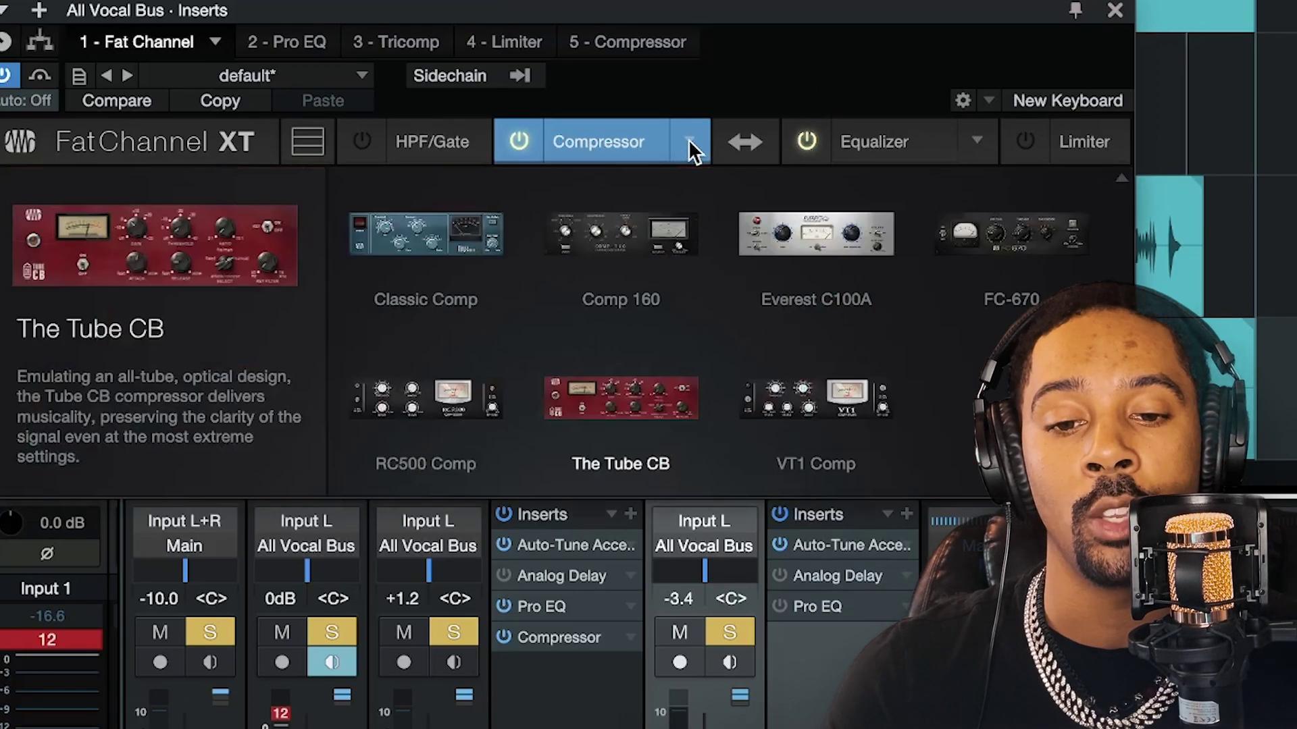
{"action": "scroll", "coordinate": [543, 331], "scroll_direction": "up", "scroll_amount": 3}
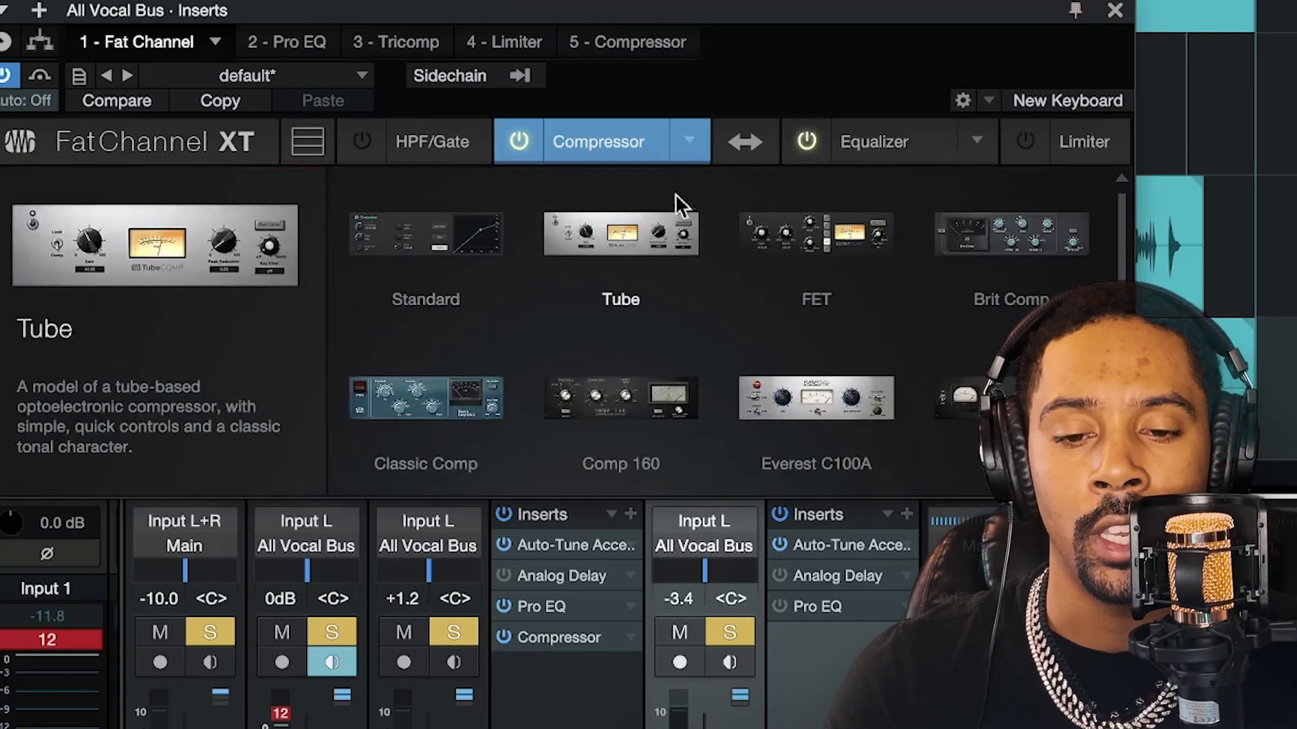
{"action": "left_click", "coordinate": [601, 157]}
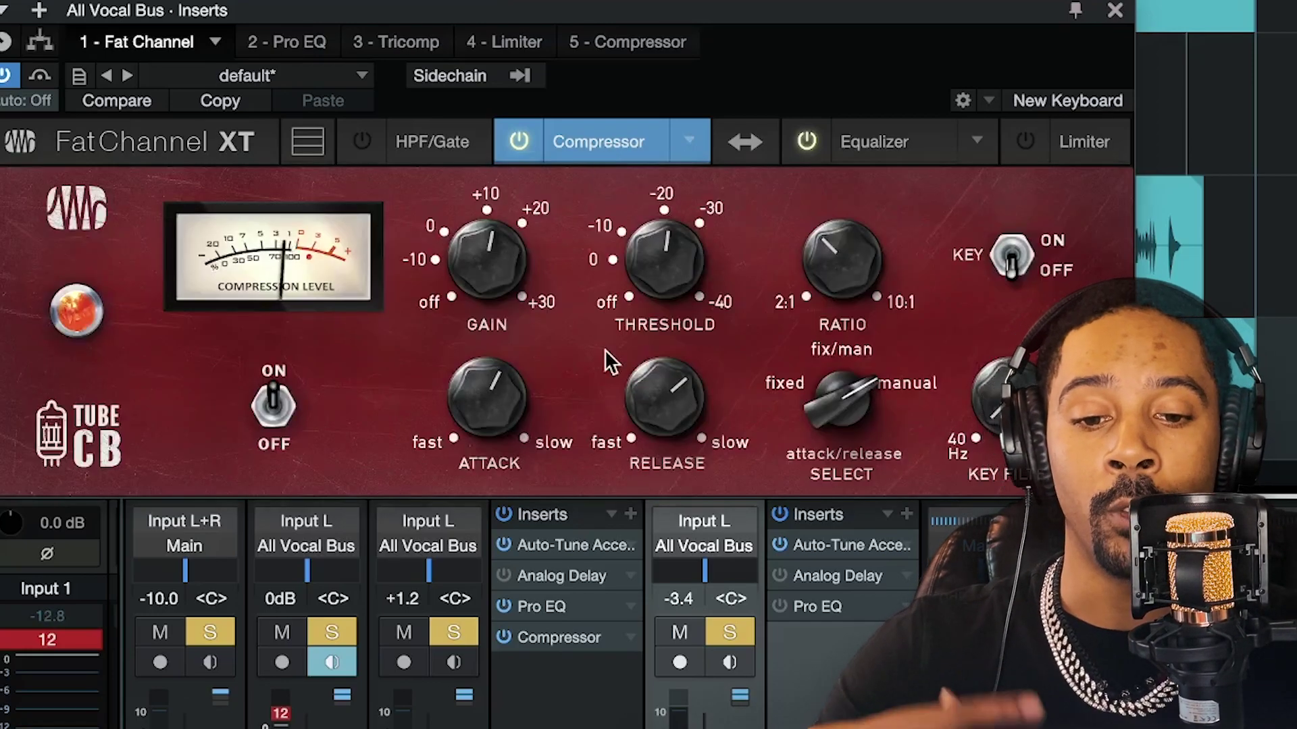
{"action": "left_click", "coordinate": [858, 141]}
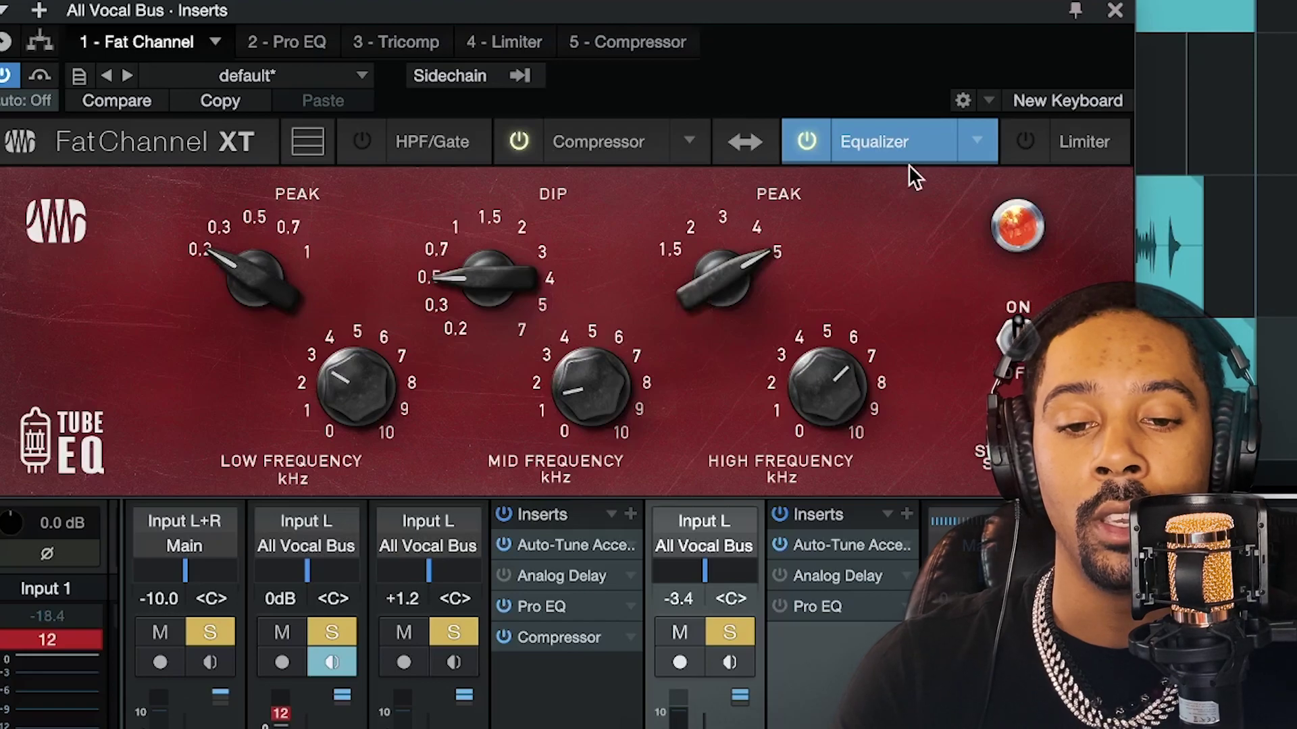
{"action": "left_click", "coordinate": [645, 148]}
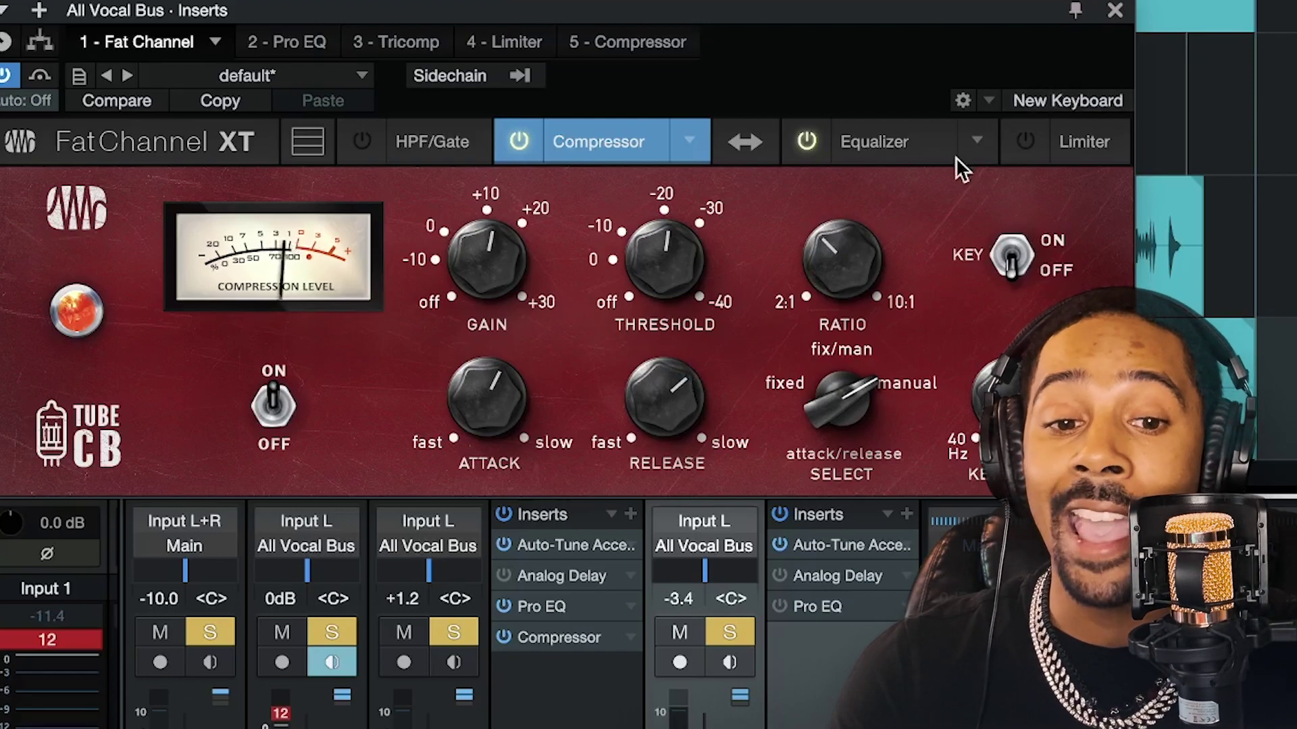
Step: Enable the Fat Channel limiter and bring its level to -5.60 dB
{"action": "left_click", "coordinate": [1033, 145]}
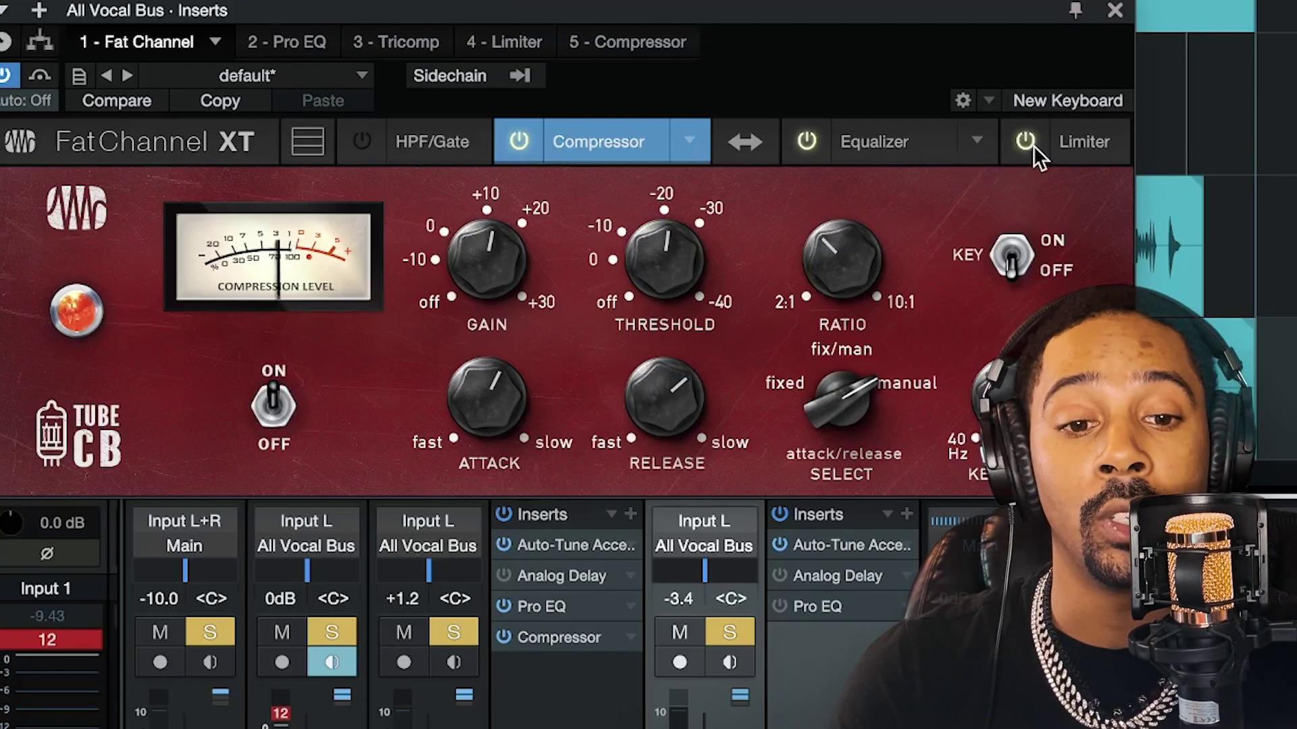
{"action": "left_click", "coordinate": [1084, 144]}
{"action": "left_click_drag", "start_coordinate": [933, 361], "coordinate": [945, 506]}
{"action": "scroll", "coordinate": [931, 364], "scroll_direction": "down", "scroll_amount": 2}
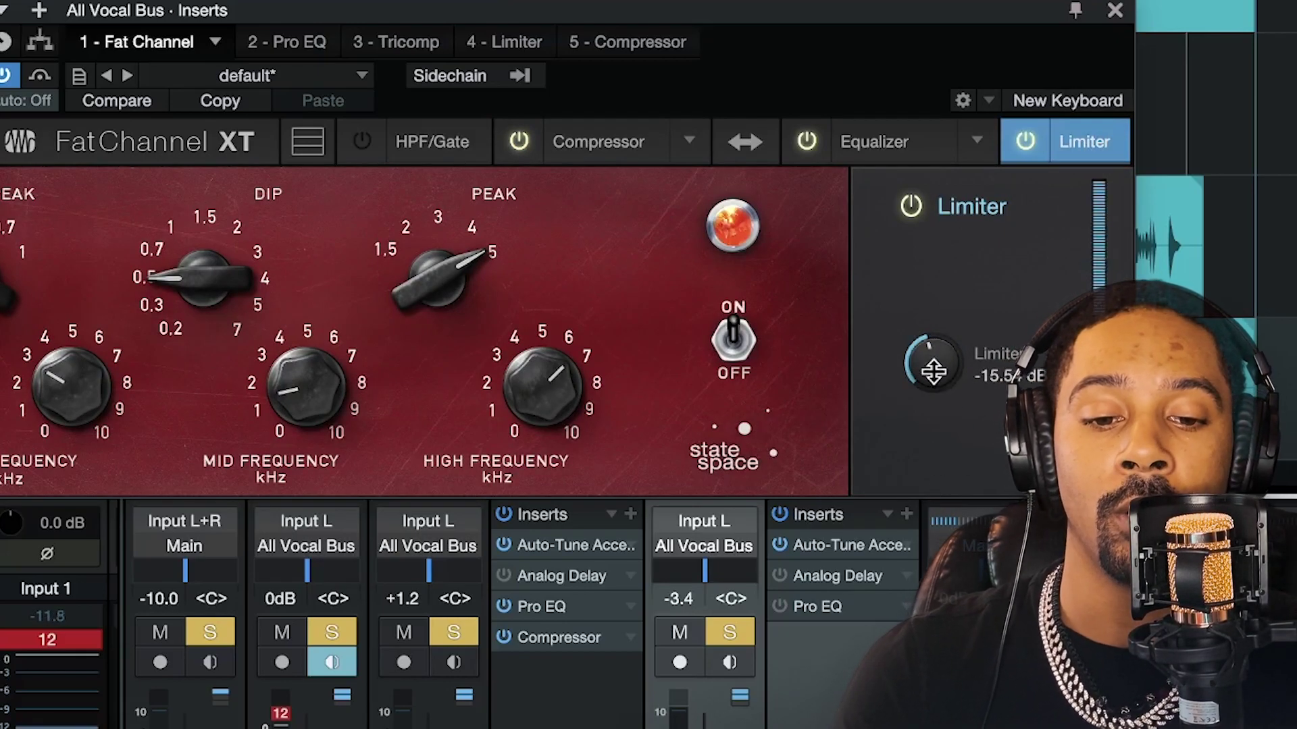
{"action": "left_click_drag", "start_coordinate": [933, 370], "coordinate": [937, 343]}
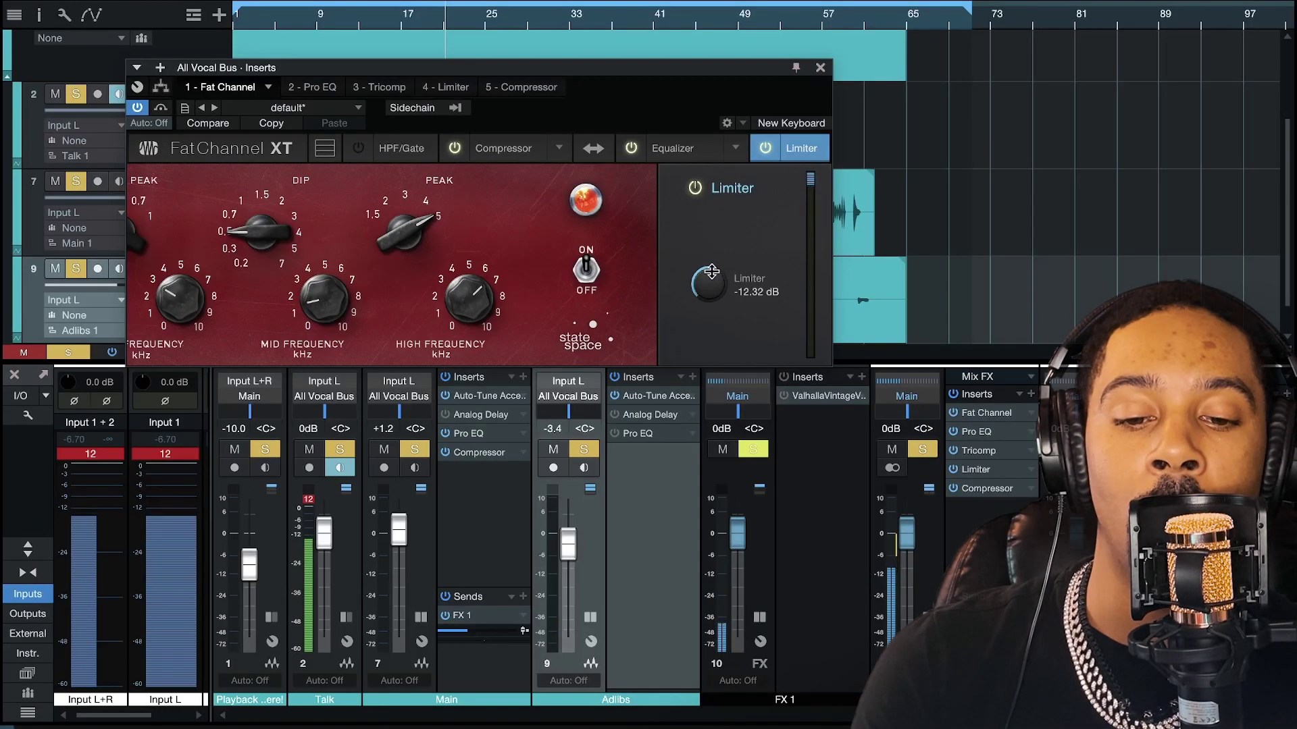
{"action": "left_click_drag", "start_coordinate": [937, 342], "coordinate": [949, 293]}
{"action": "left_click_drag", "start_coordinate": [719, 241], "coordinate": [703, 356]}
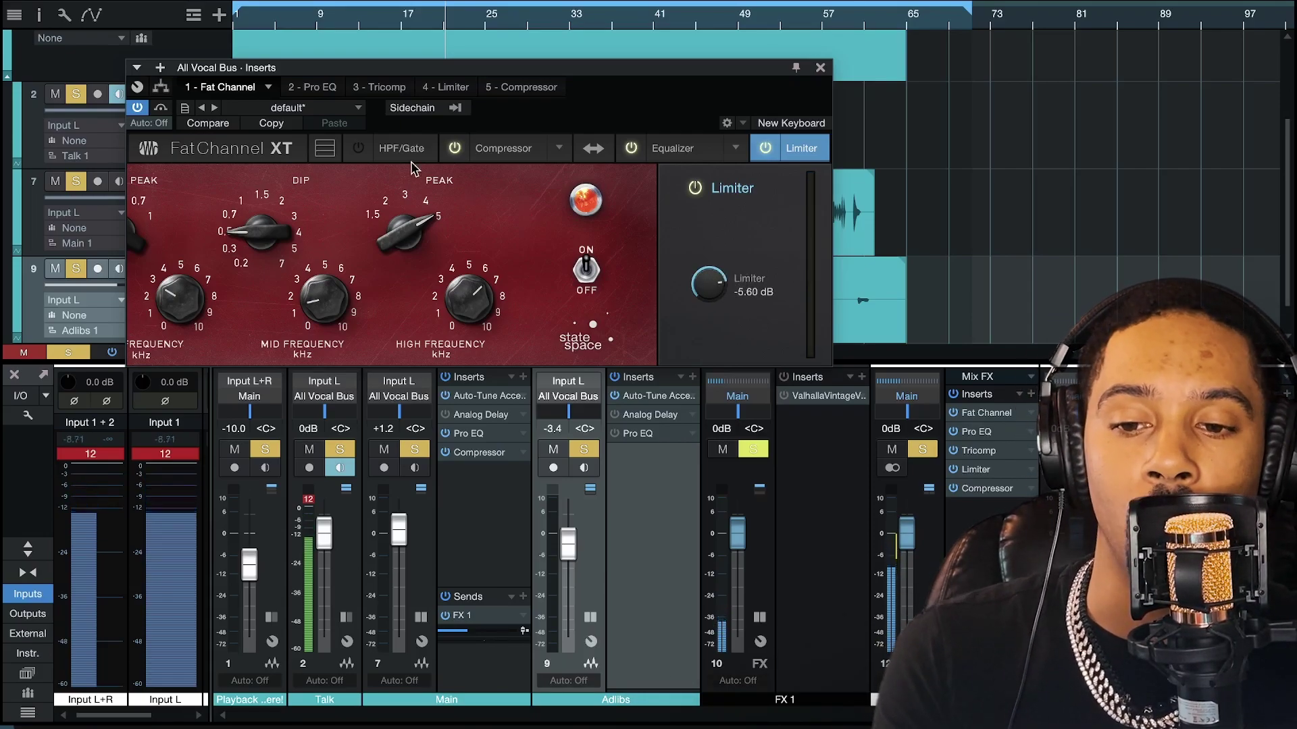
Step: Set the Fat Channel gate threshold to -40.74 dB and remove the separate 6 - Gate insert
{"action": "left_click", "coordinate": [373, 154]}
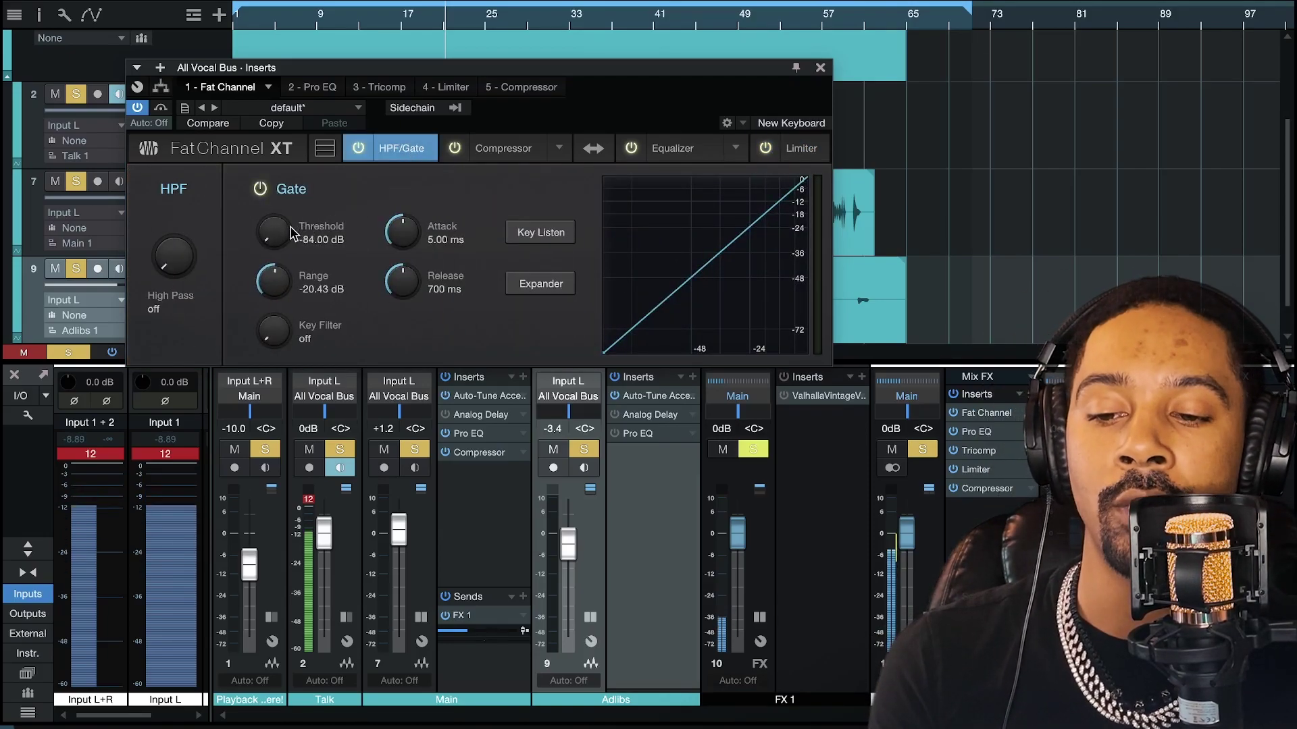
{"action": "mouse_move", "coordinate": [293, 195]}
{"action": "left_mouse_down"}
{"action": "mouse_move", "coordinate": [305, 149]}
{"action": "mouse_move", "coordinate": [286, 209]}
{"action": "left_mouse_up"}
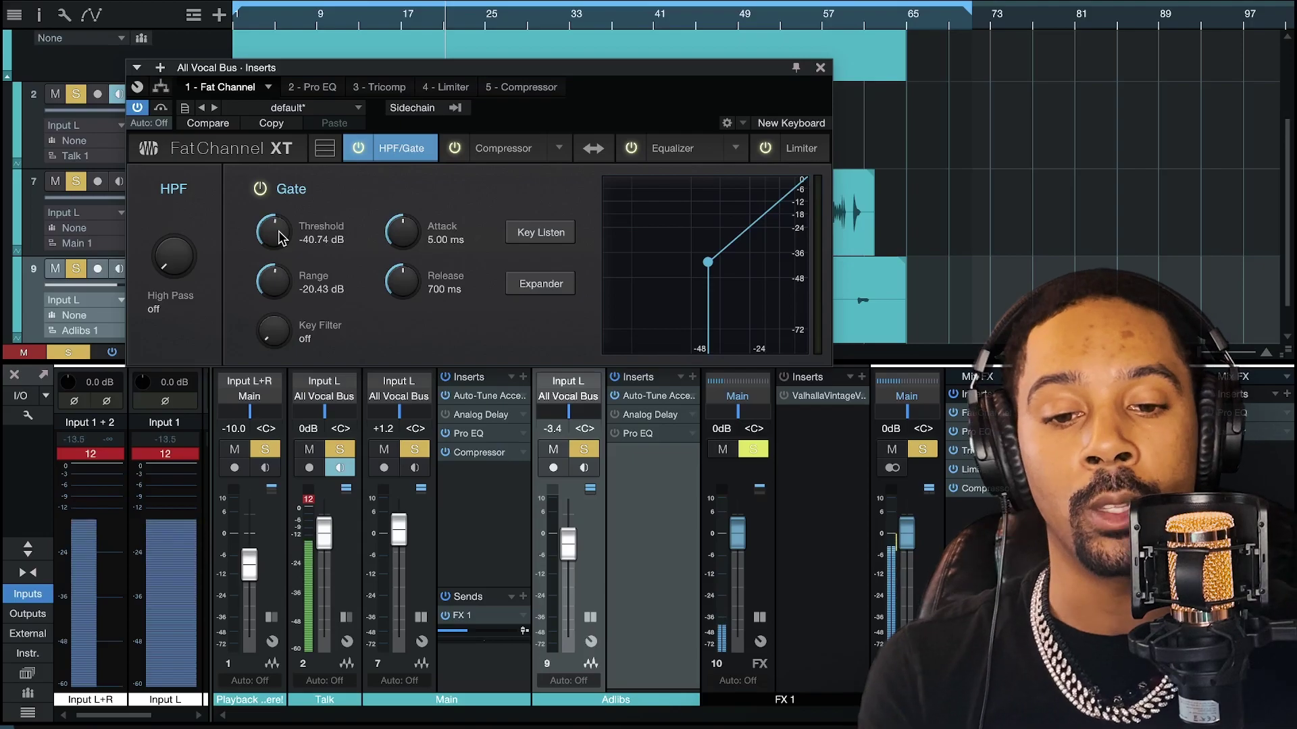
{"action": "left_click", "coordinate": [819, 65]}
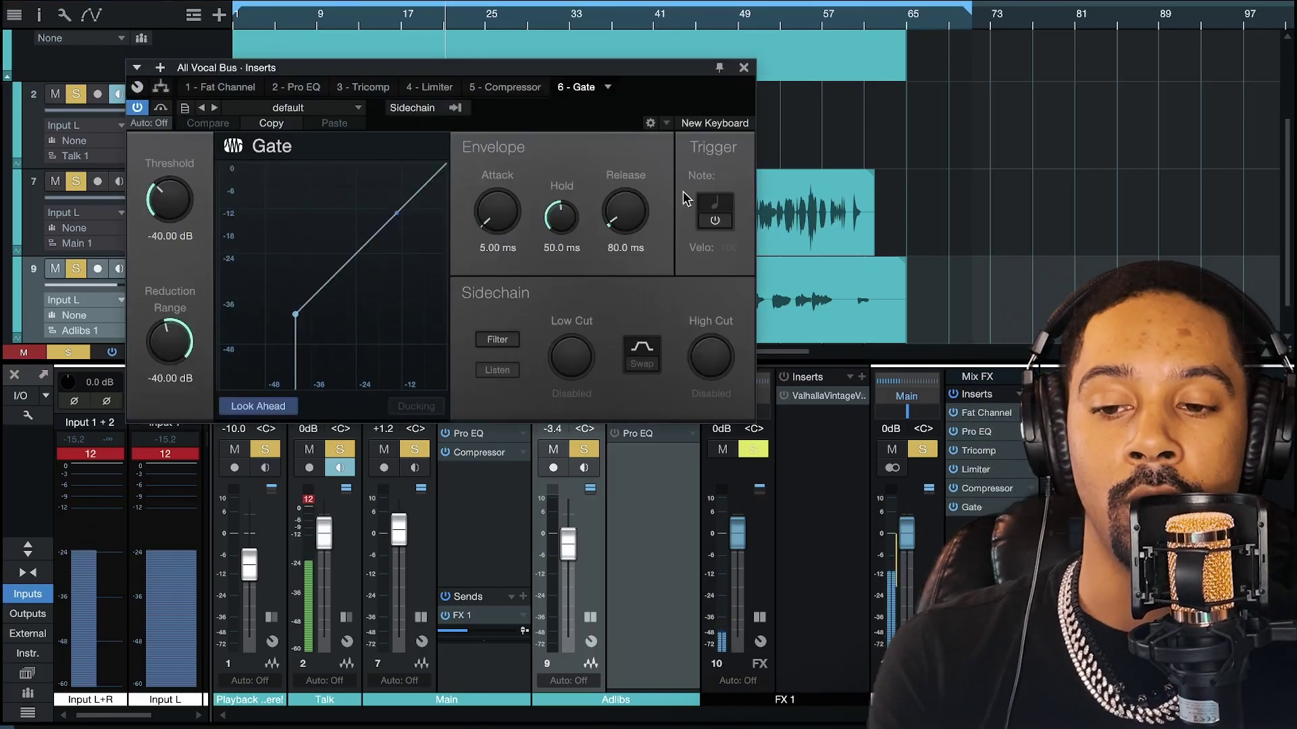
{"action": "left_click", "coordinate": [608, 87]}
{"action": "left_click", "coordinate": [625, 191]}
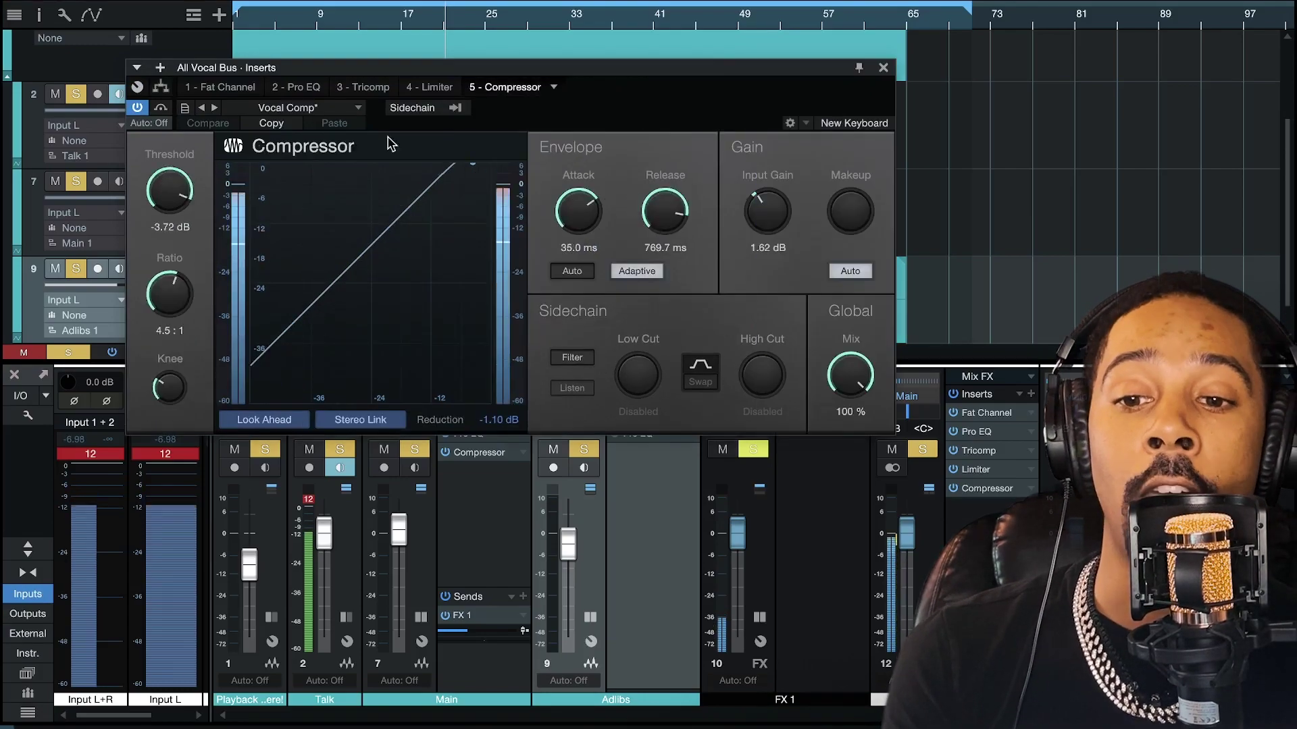
{"action": "left_click", "coordinate": [226, 86]}
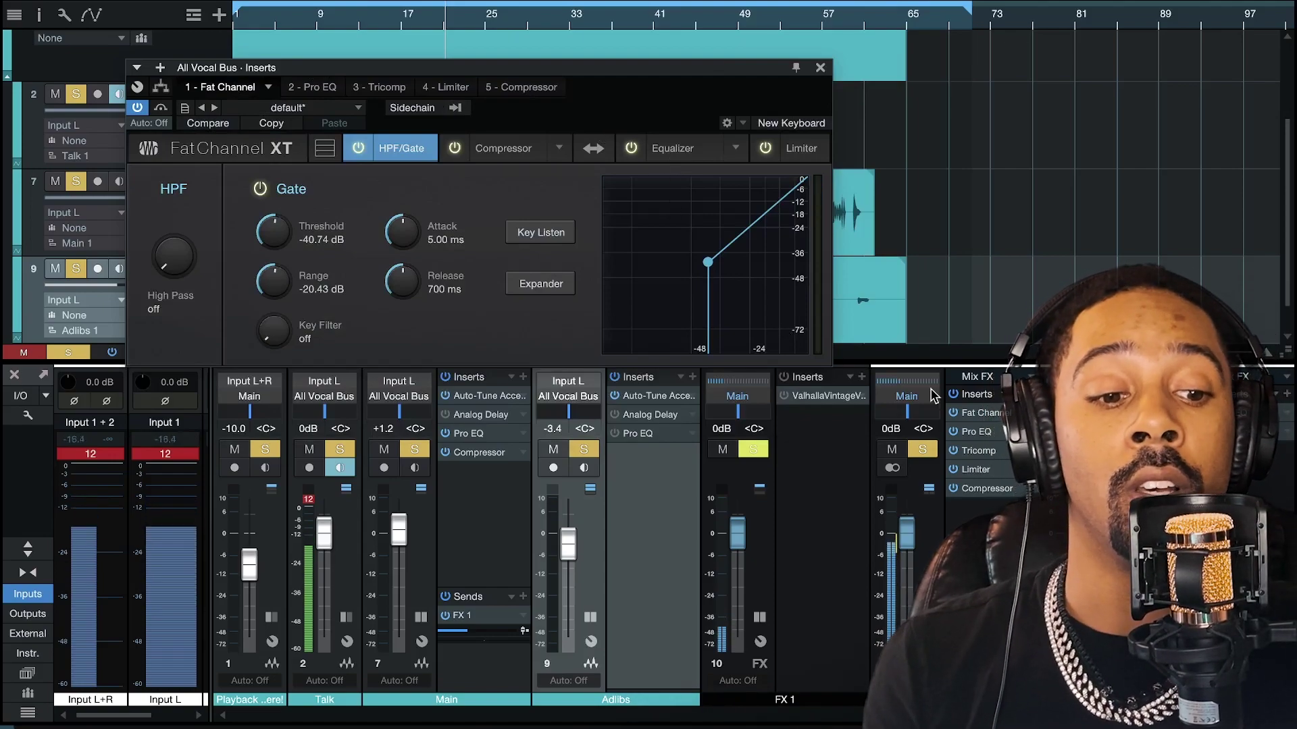
Step: Open the Main output's Limiter², try True Peak on and off, then close the window
{"action": "left_click", "coordinate": [1010, 341]}
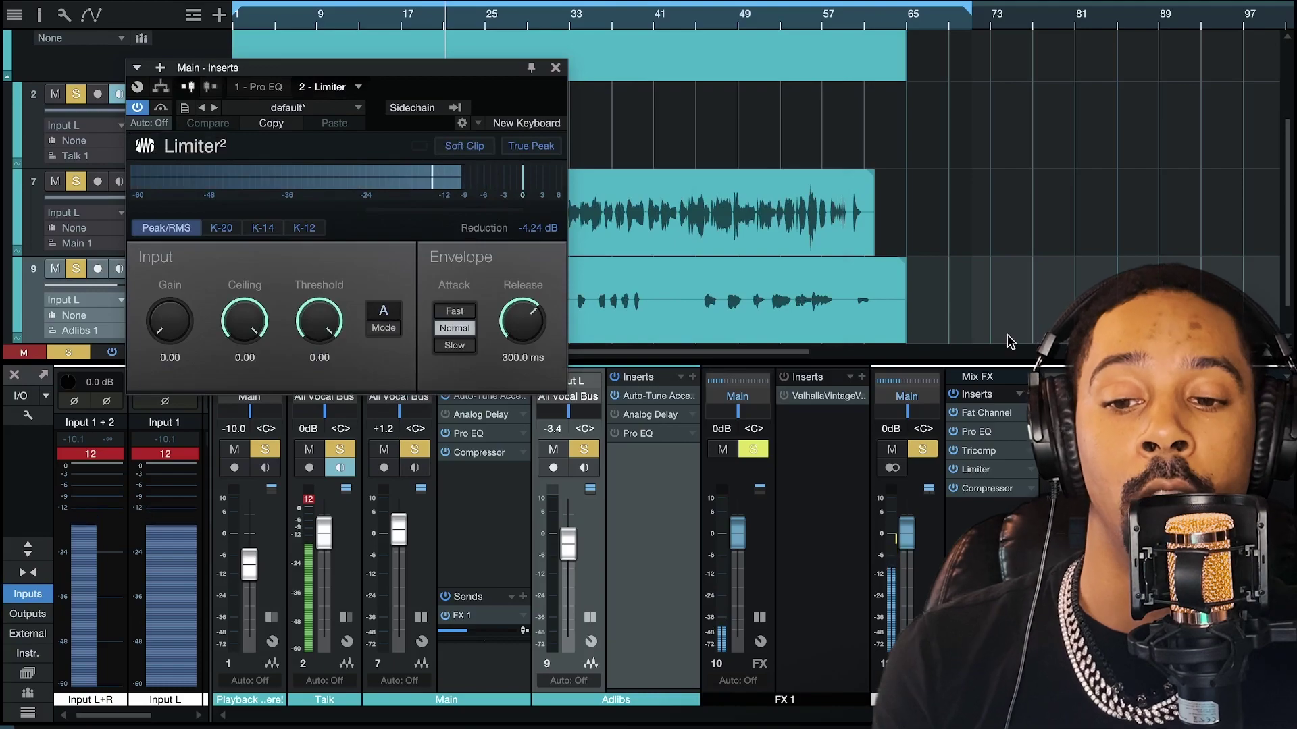
{"action": "left_click", "coordinate": [531, 147]}
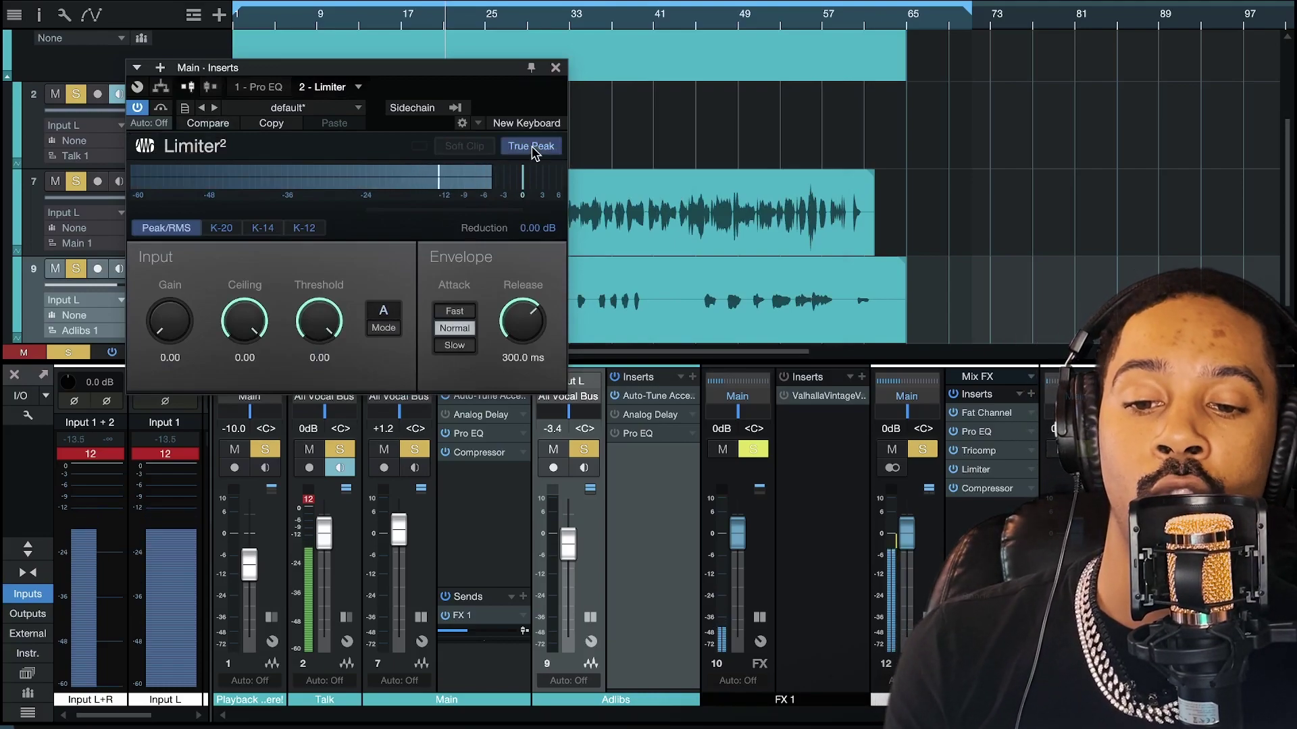
{"action": "left_click", "coordinate": [534, 149]}
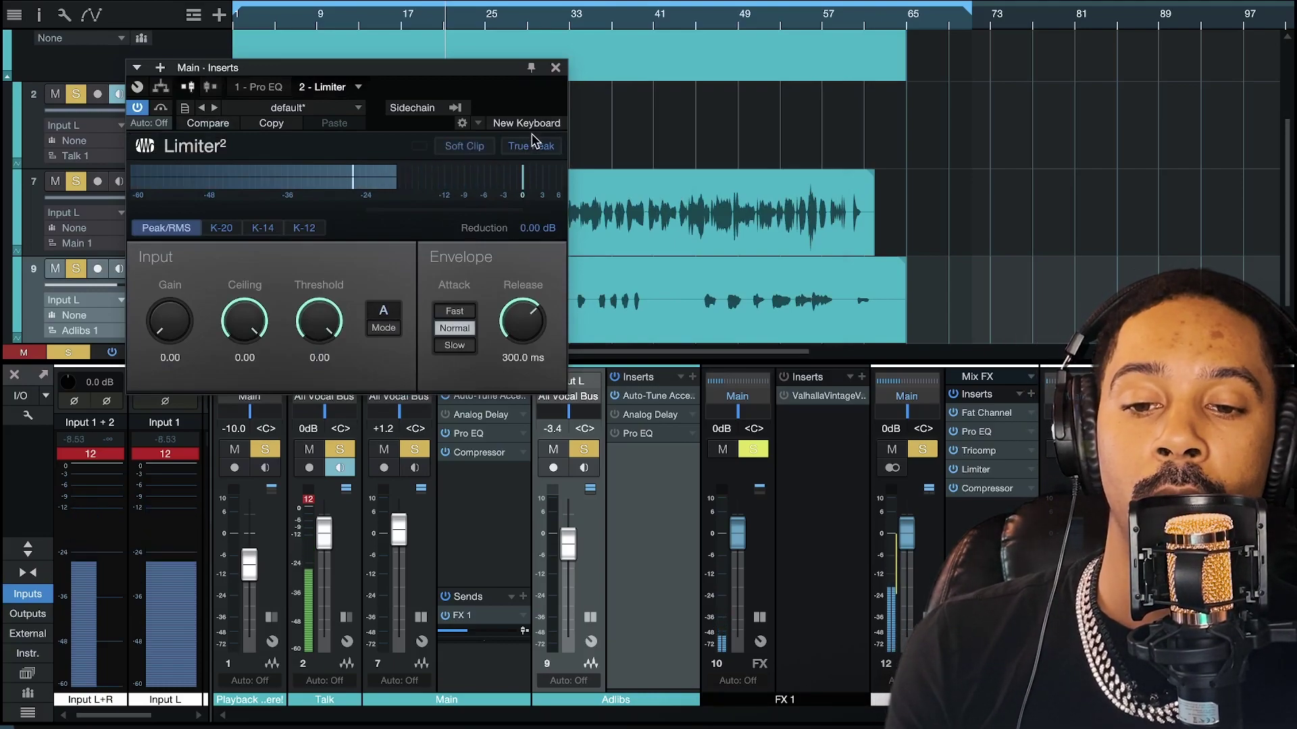
{"action": "left_click", "coordinate": [555, 68]}
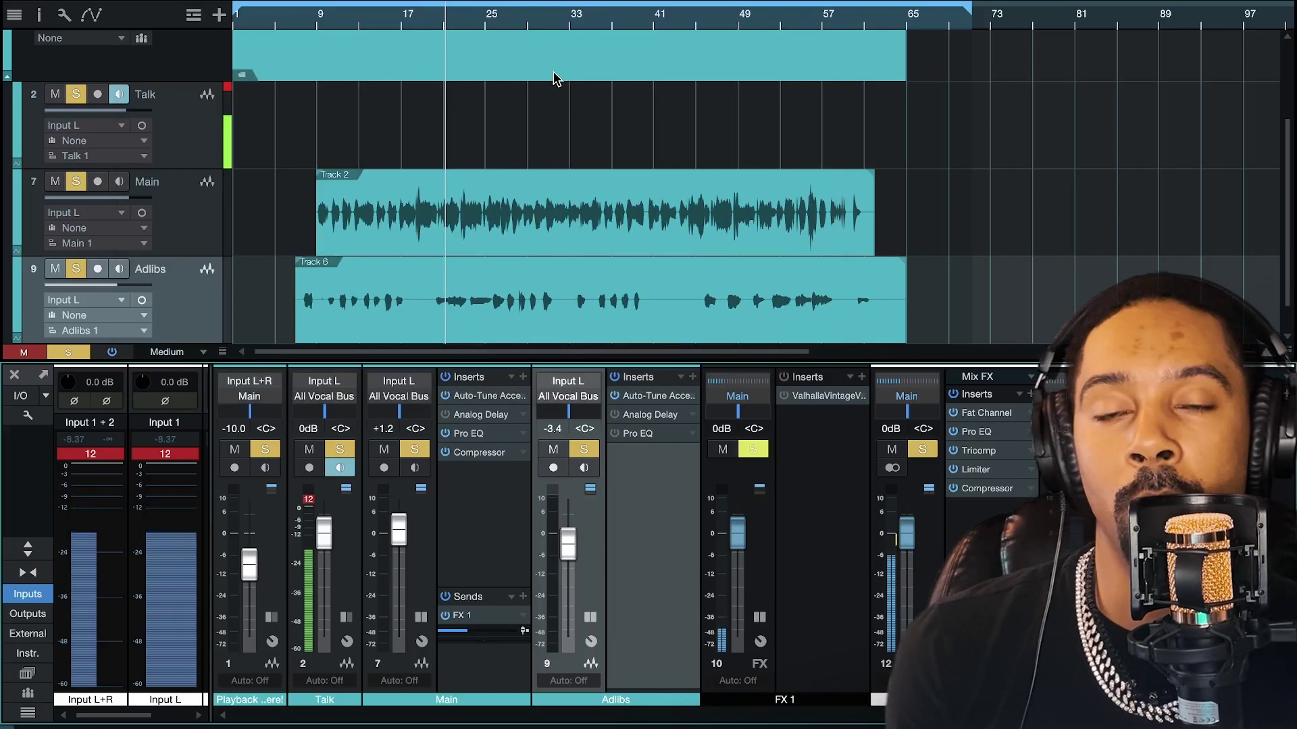